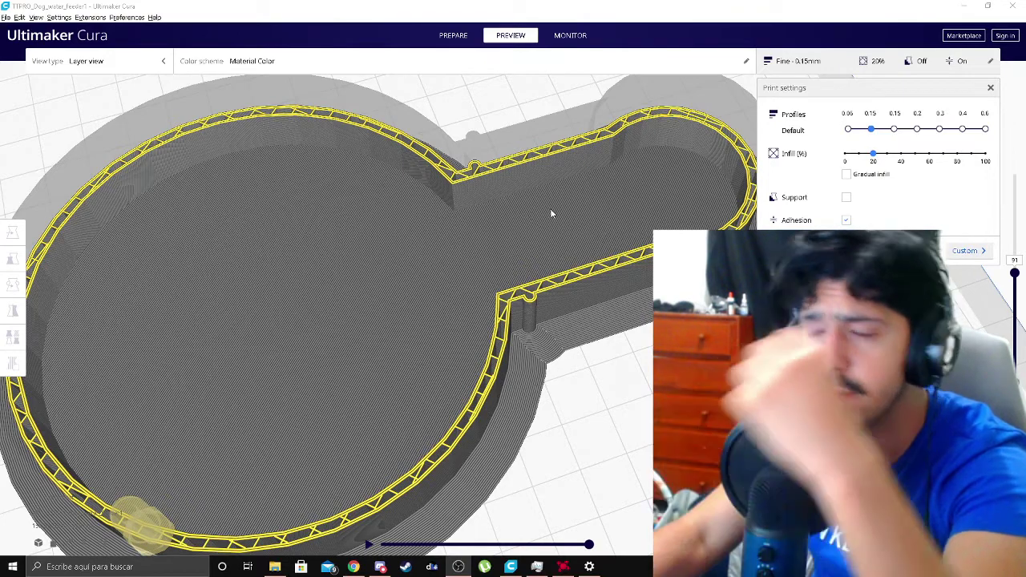
- Clear the open windows, switch to Task Manager, examine its detailed process list, and close it
{"action": "left_click", "coordinate": [966, 6]}
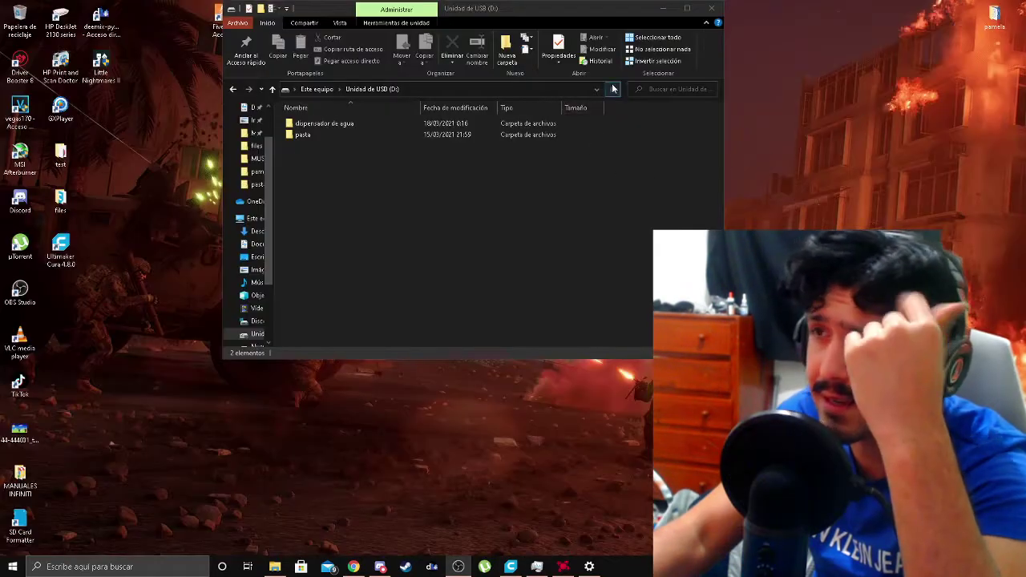
{"action": "left_click", "coordinate": [663, 8]}
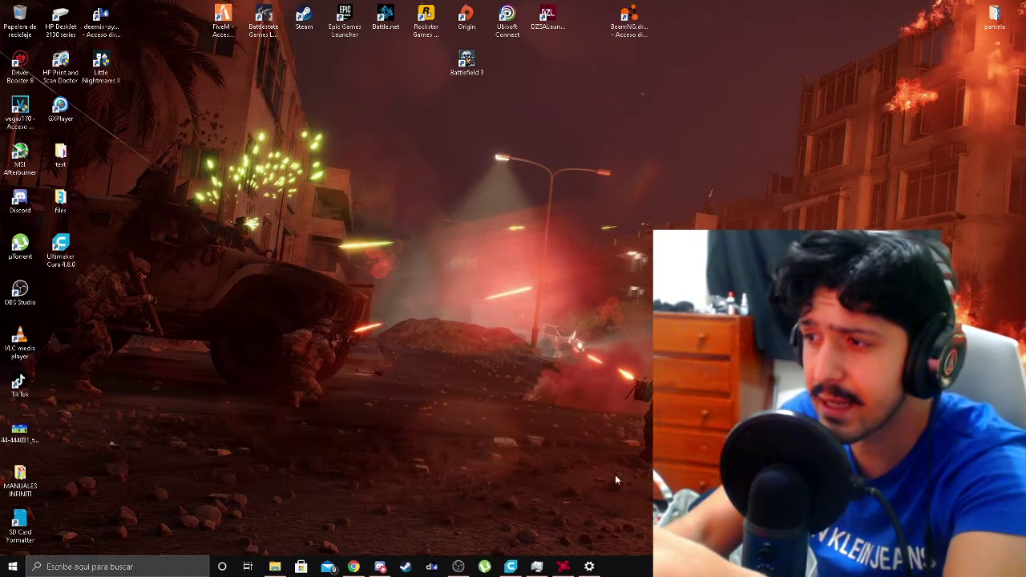
{"action": "left_click", "coordinate": [537, 566]}
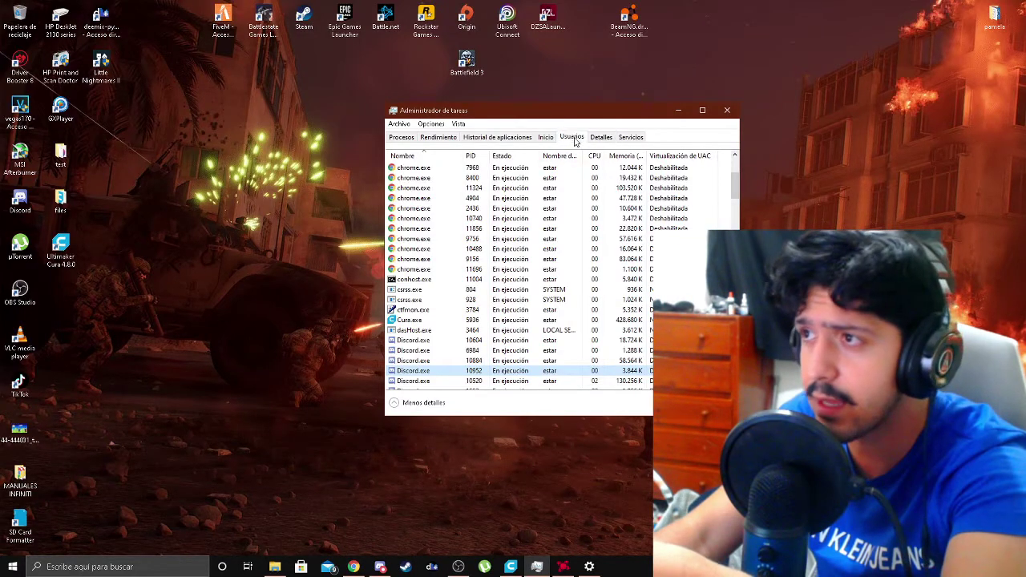
{"action": "scroll", "coordinate": [437, 187], "scroll_direction": "down", "scroll_amount": 15}
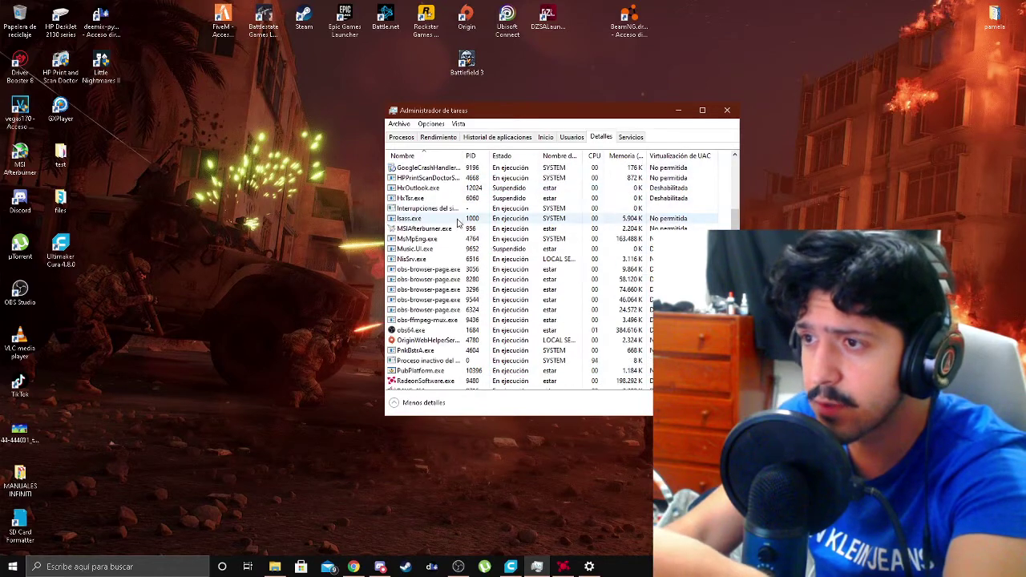
{"action": "left_click", "coordinate": [727, 110]}
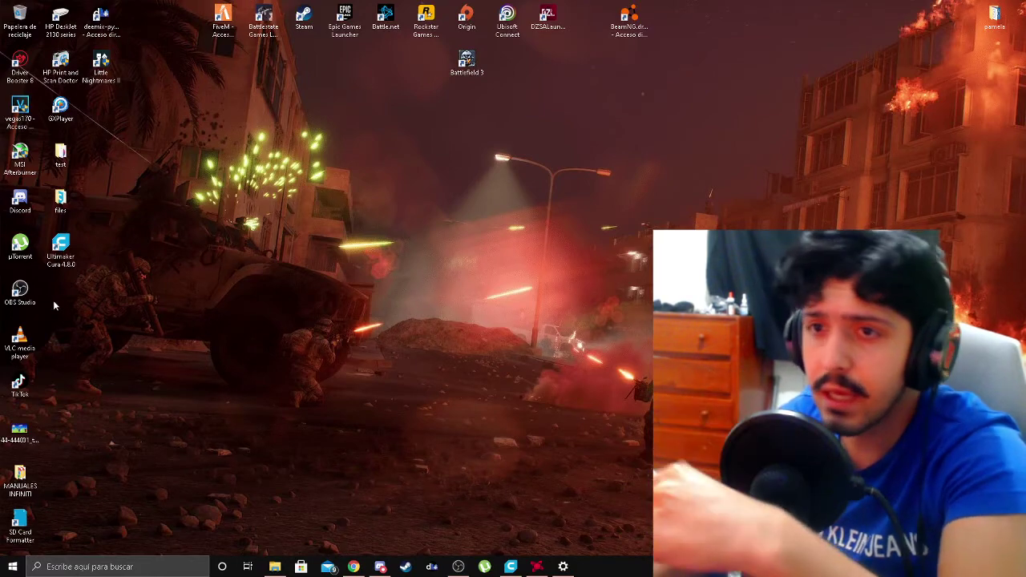
- Review the compatibility mode, fullscreen optimization and administrator options in the Ultimaker Cura 4.8.0 shortcut's properties, and accept them
{"action": "right_click", "coordinate": [64, 245]}
{"action": "left_click", "coordinate": [100, 494]}
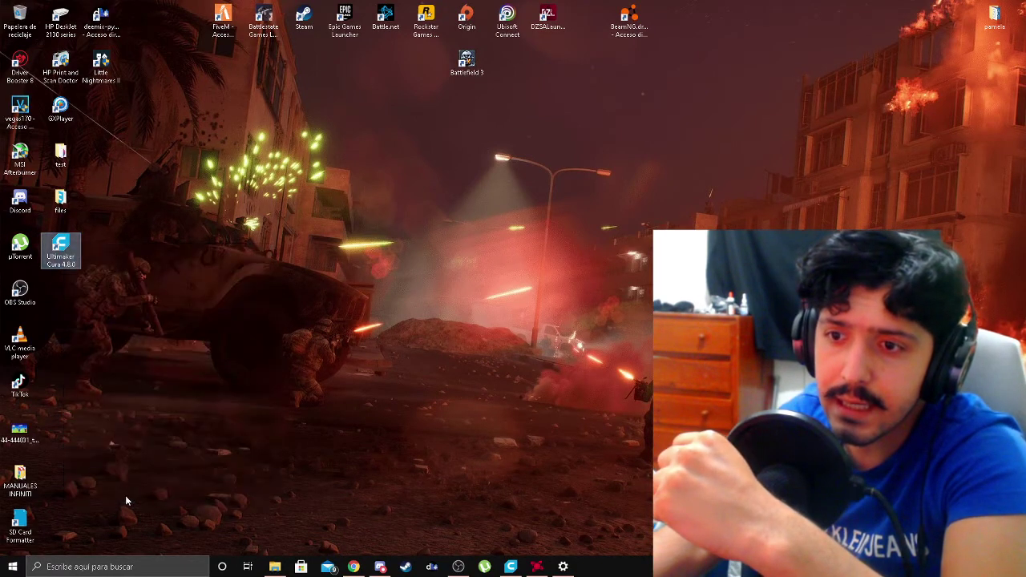
{"action": "left_click", "coordinate": [235, 279]}
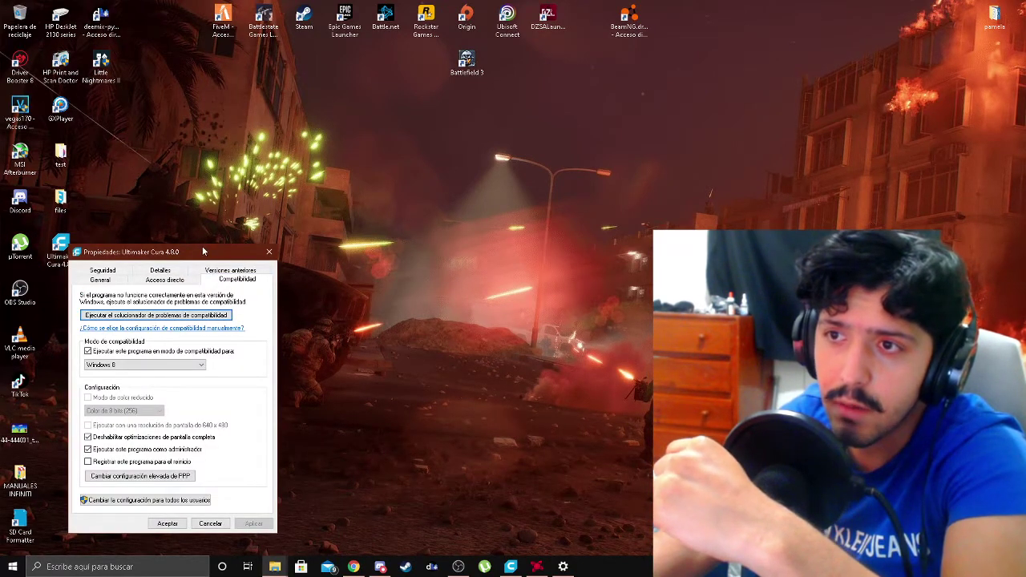
{"action": "left_click_drag", "start_coordinate": [203, 252], "coordinate": [398, 84]}
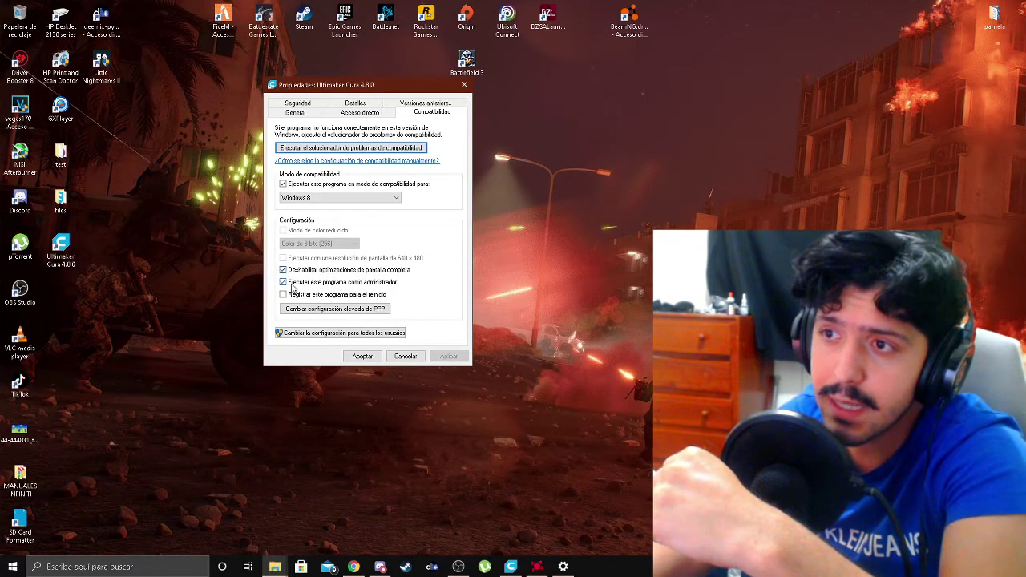
{"action": "left_click", "coordinate": [363, 356]}
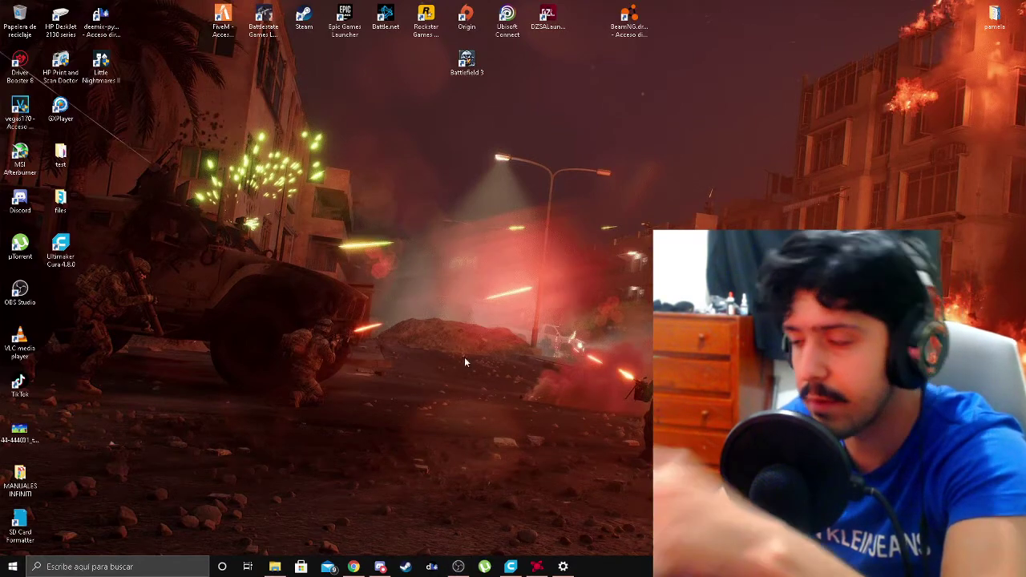
- Switch to AMD Radeon Software, review its global graphics settings, and minimize it
{"action": "left_click", "coordinate": [537, 568]}
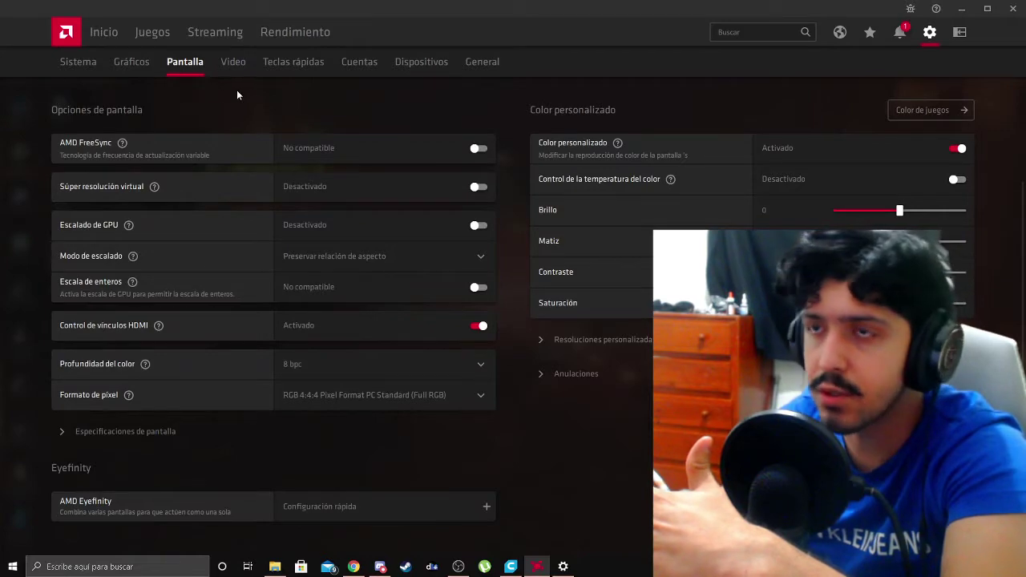
{"action": "left_click", "coordinate": [123, 63]}
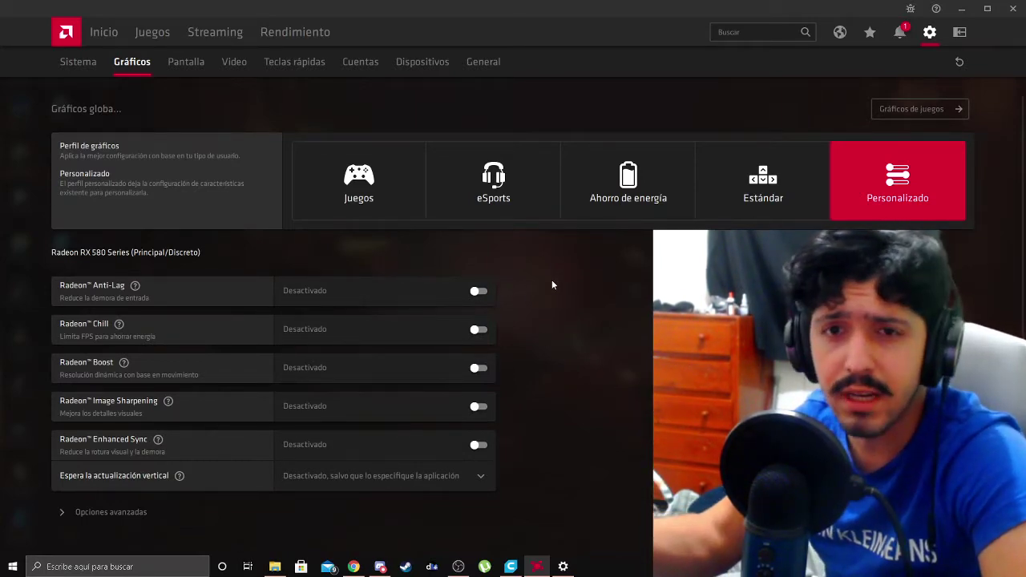
{"action": "left_click", "coordinate": [963, 9]}
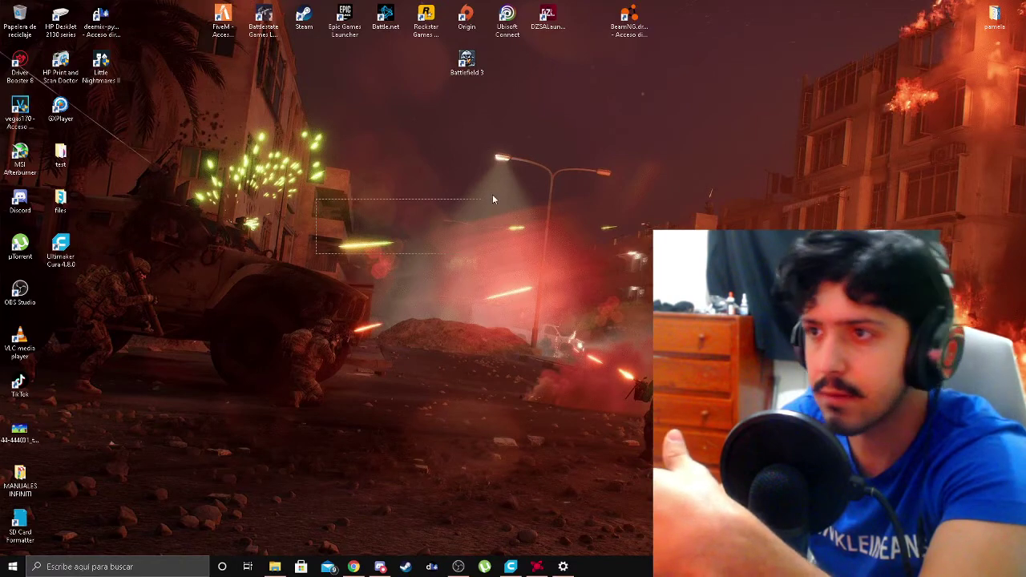
- Switch to Ultimaker Cura, try to lower the infill percentage in the print settings, and minimize it
{"action": "left_click", "coordinate": [511, 567]}
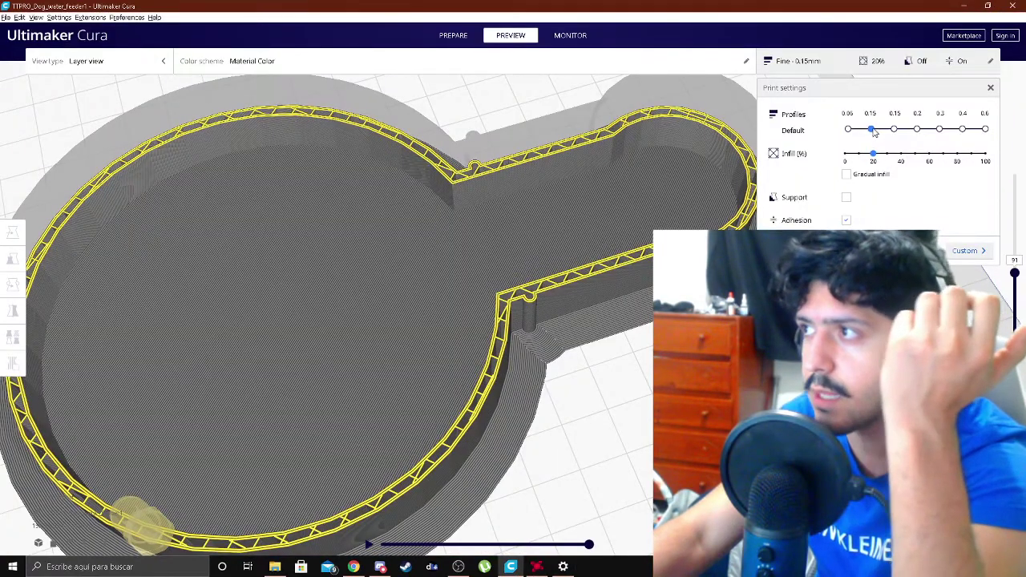
{"action": "left_click_drag", "start_coordinate": [878, 154], "coordinate": [858, 155]}
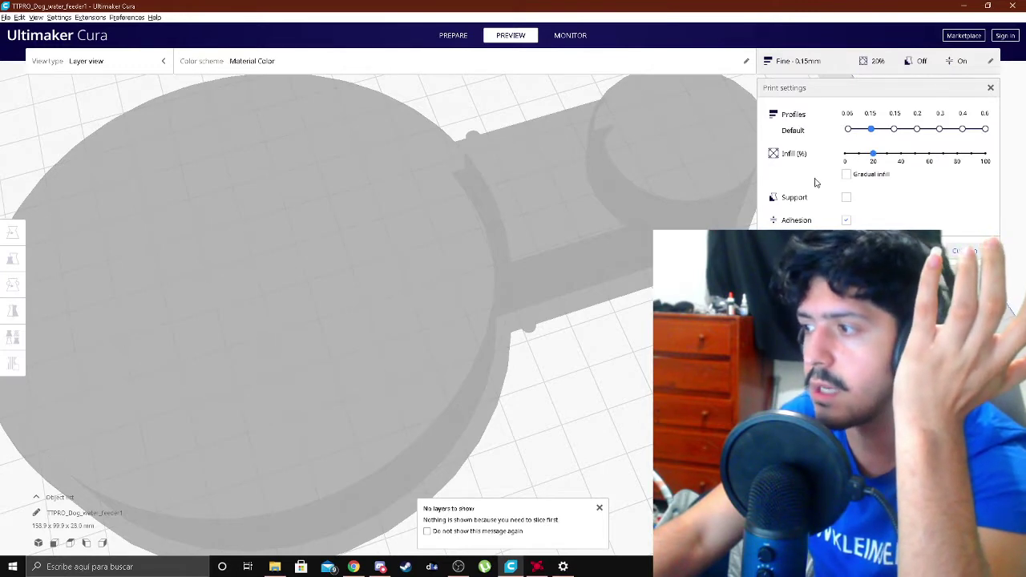
{"action": "left_click", "coordinate": [965, 9]}
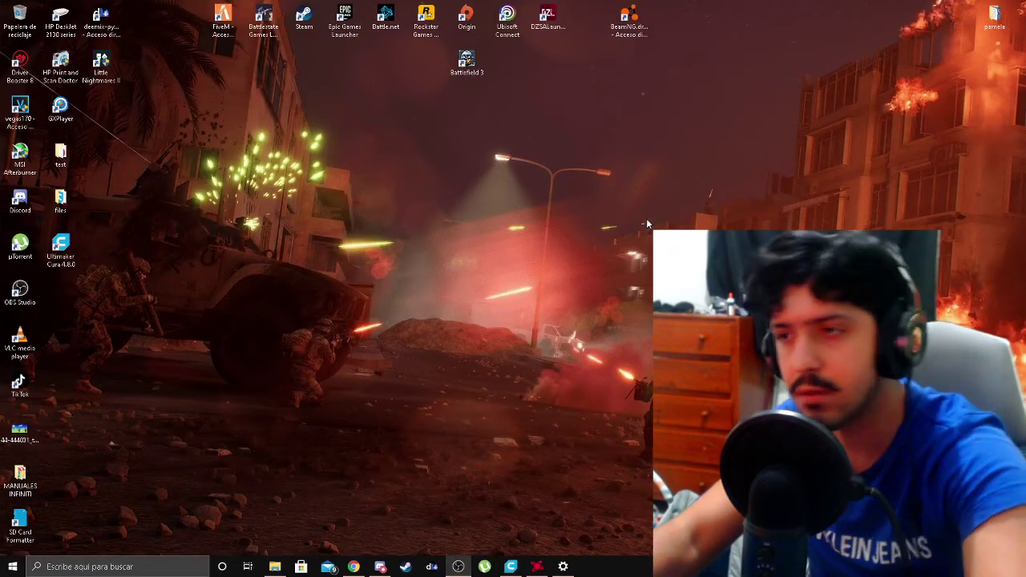
- Open AMD Radeon Software and compare the display options of Pantalla 1 and Pantalla 2
{"action": "right_click", "coordinate": [553, 123]}
{"action": "left_click", "coordinate": [589, 130]}
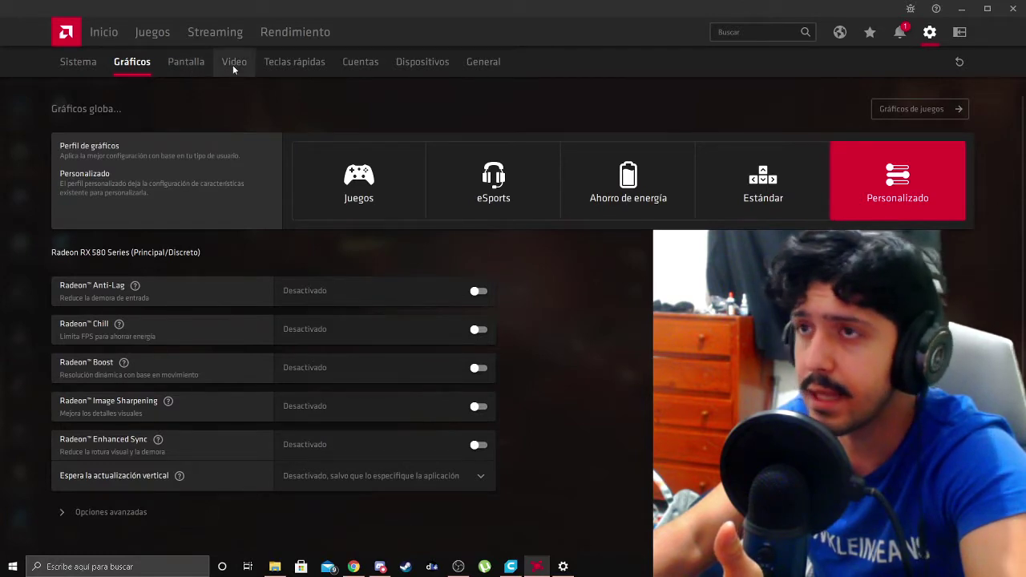
{"action": "left_click", "coordinate": [185, 64]}
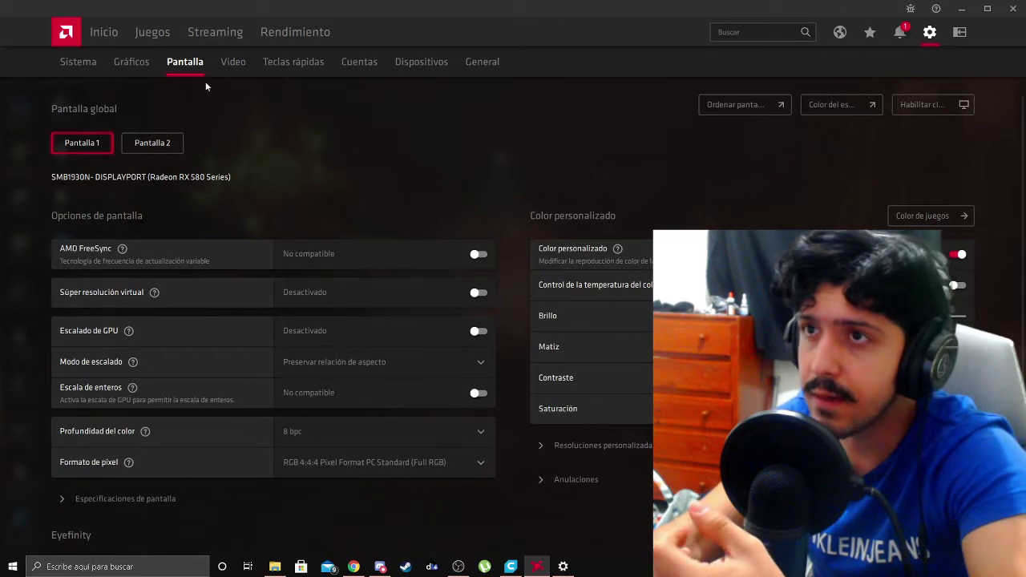
{"action": "left_click", "coordinate": [142, 142]}
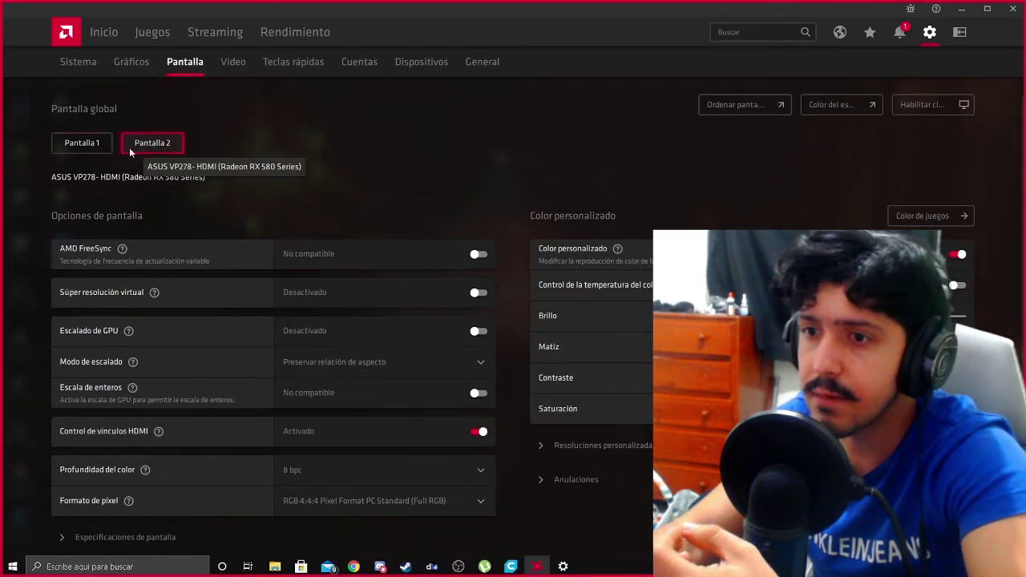
{"action": "left_click", "coordinate": [83, 144]}
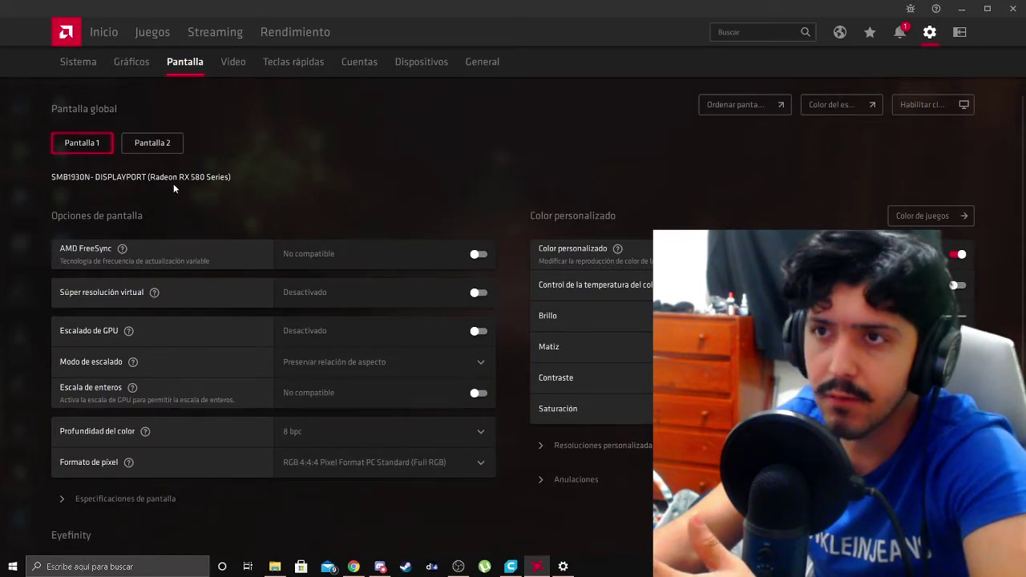
- Check the custom resolutions of Pantalla 1 and Pantalla 2, and minimize AMD Radeon Software
{"action": "left_click", "coordinate": [608, 454]}
{"action": "left_click", "coordinate": [600, 449]}
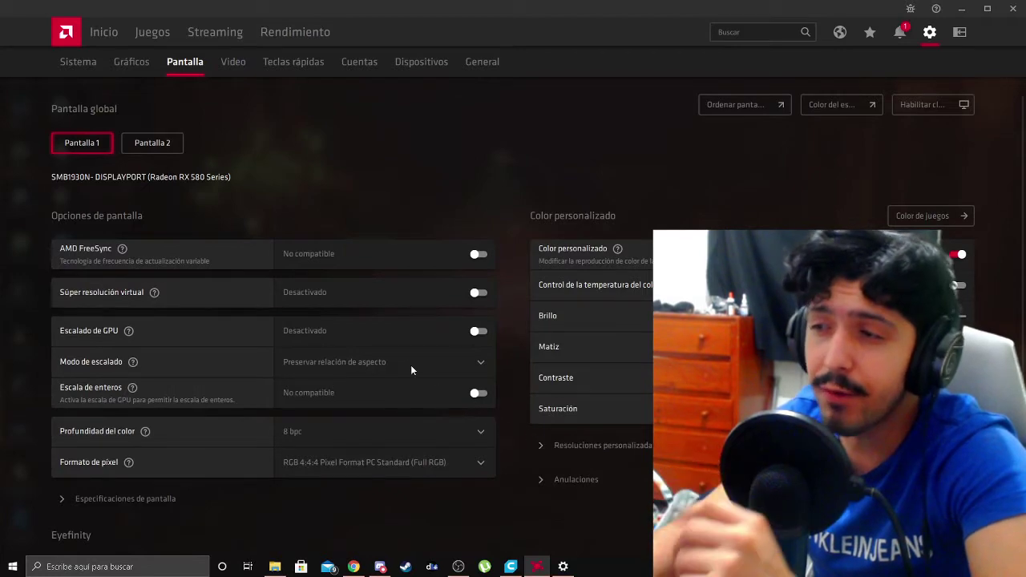
{"action": "left_click", "coordinate": [178, 147]}
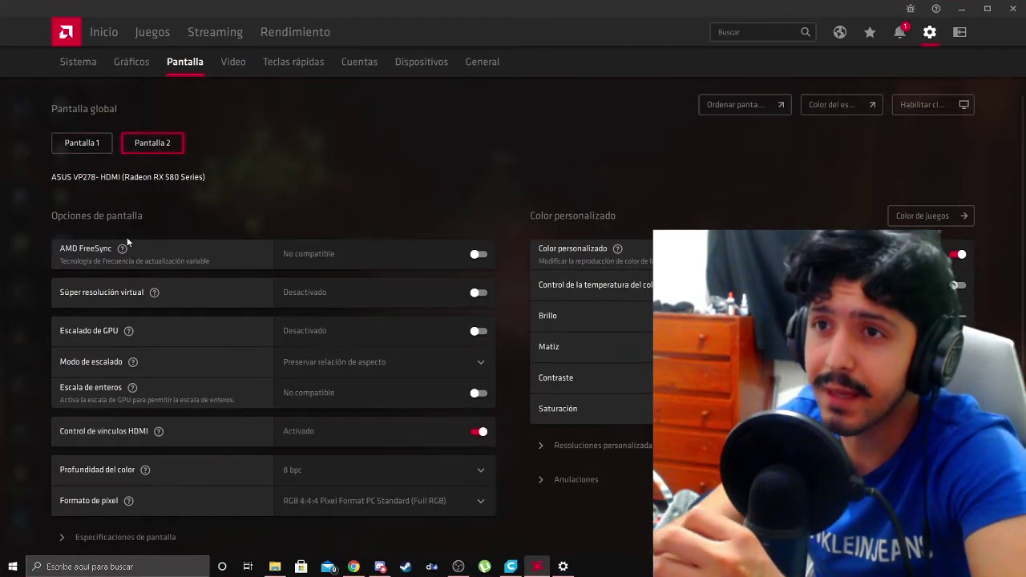
{"action": "left_click", "coordinate": [597, 449]}
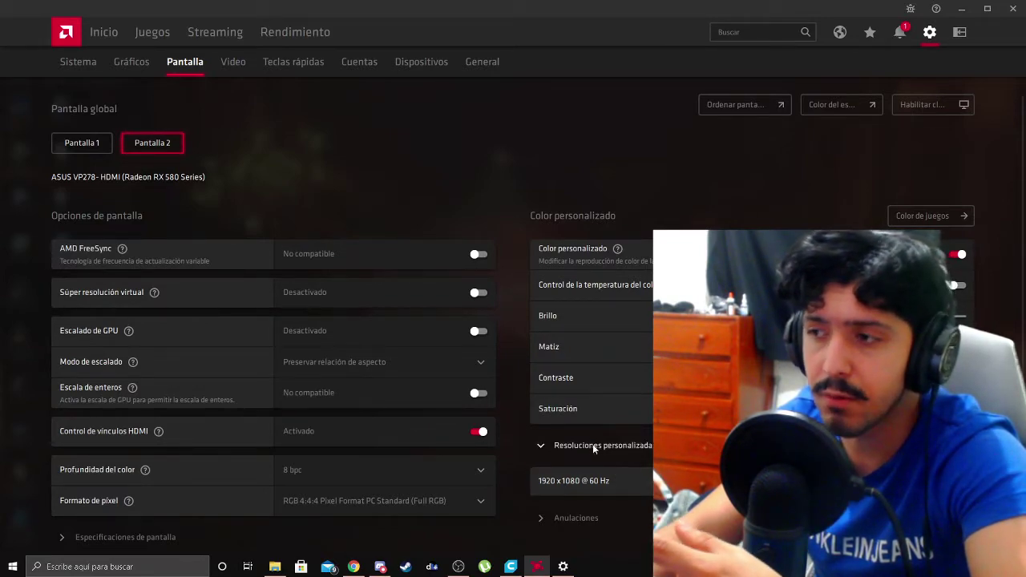
{"action": "left_click", "coordinate": [962, 9]}
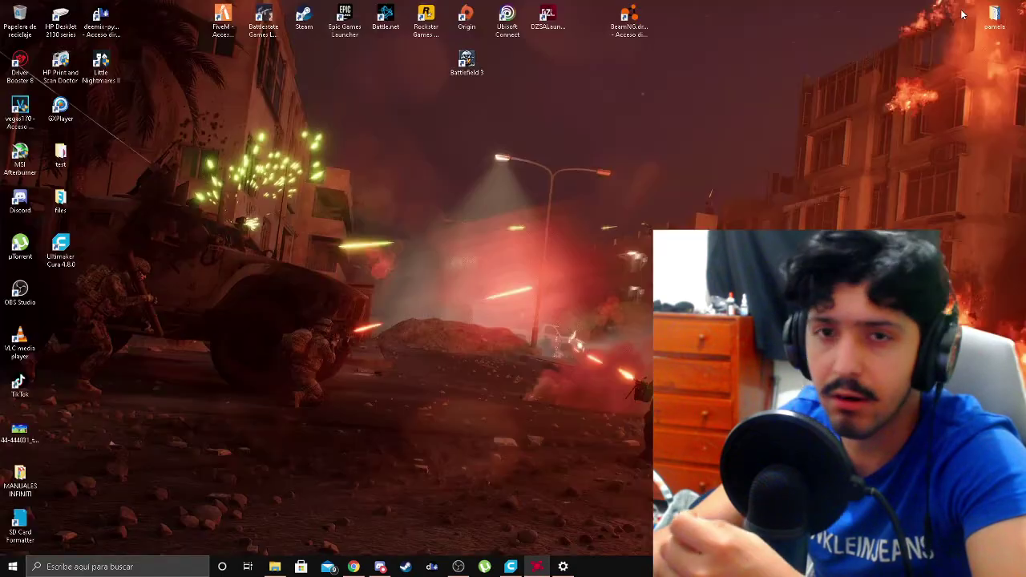
- Open the Windows display settings from the desktop and go to the advanced display configuration
{"action": "right_click", "coordinate": [497, 109]}
{"action": "left_click", "coordinate": [521, 225]}
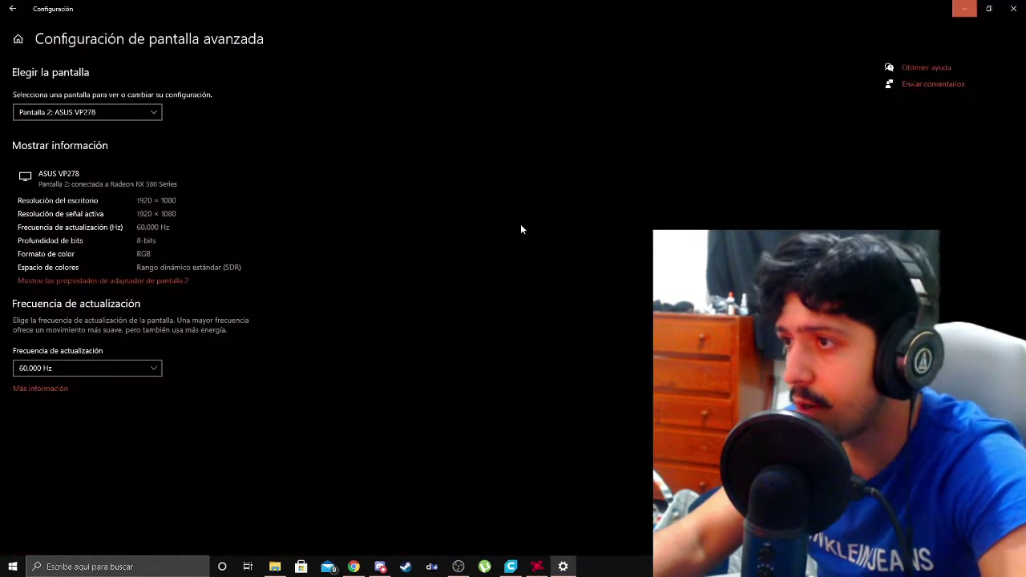
{"action": "scroll", "coordinate": [359, 335], "scroll_direction": "down", "scroll_amount": 3}
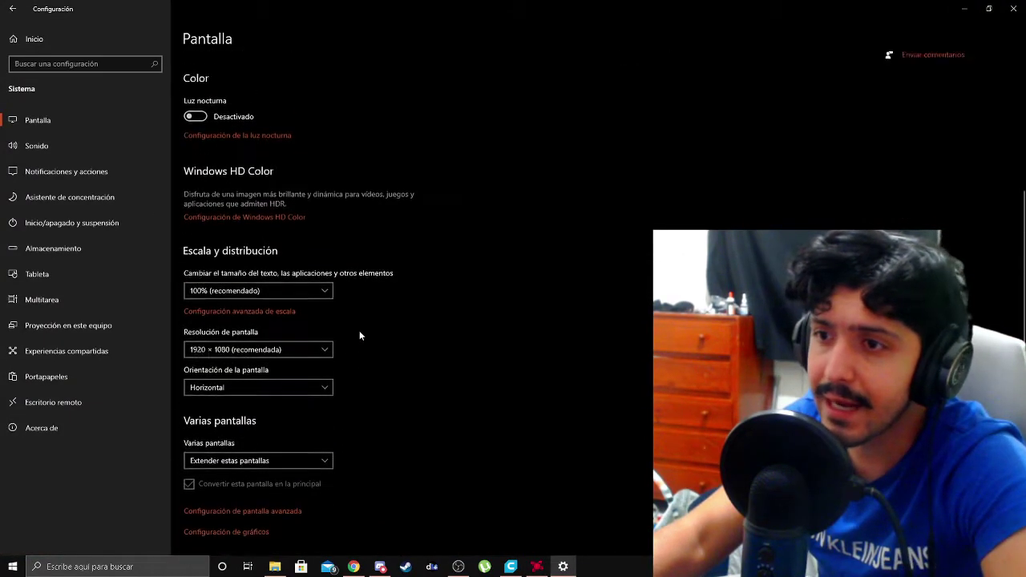
{"action": "scroll", "coordinate": [498, 231], "scroll_direction": "down", "scroll_amount": 3}
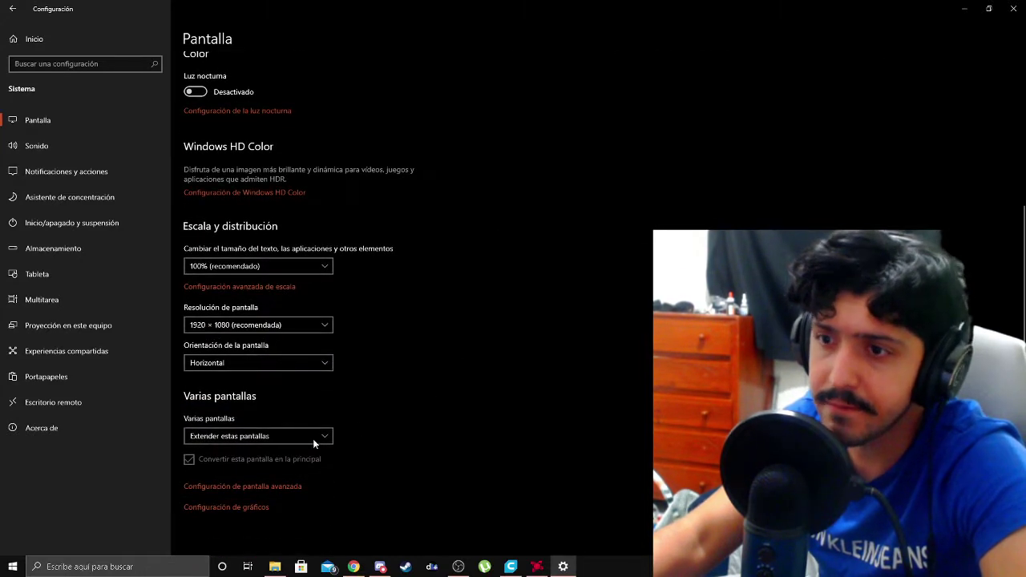
{"action": "left_click", "coordinate": [241, 486]}
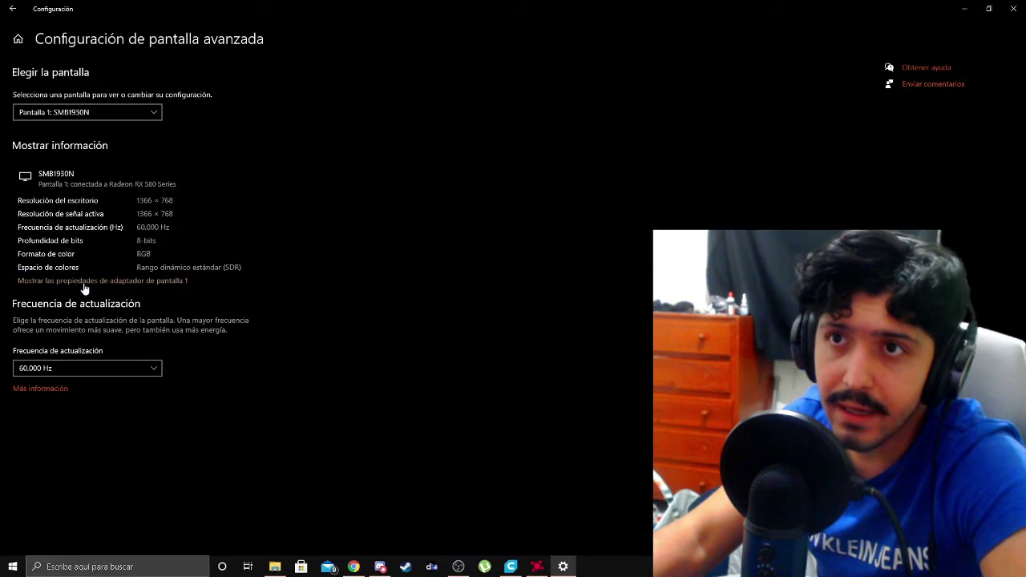
- Choose Pantalla 2: ASUS VP278 as the display to configure in the advanced display settings
{"action": "left_click", "coordinate": [111, 107]}
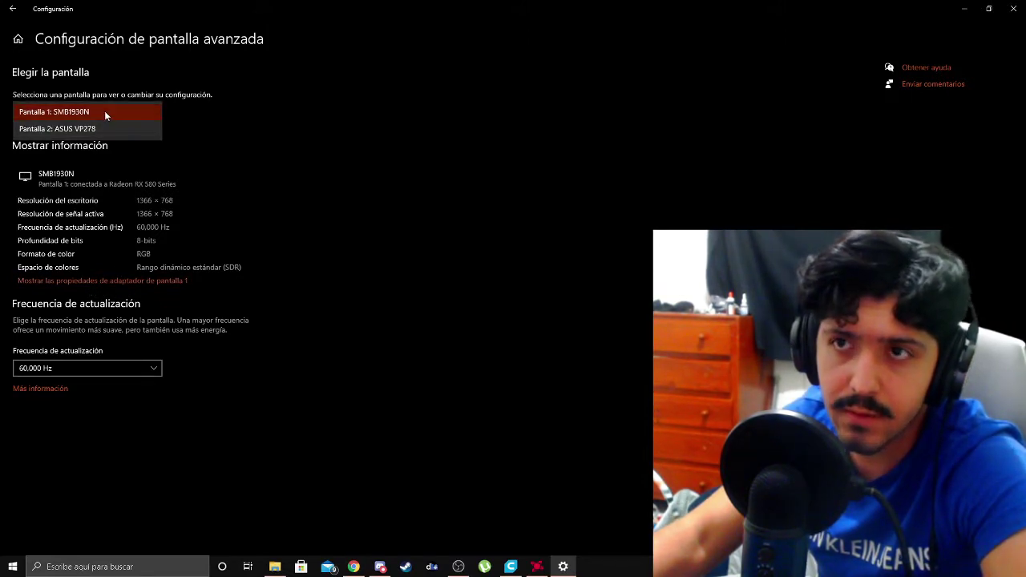
{"action": "left_click", "coordinate": [104, 111]}
{"action": "left_click", "coordinate": [101, 119]}
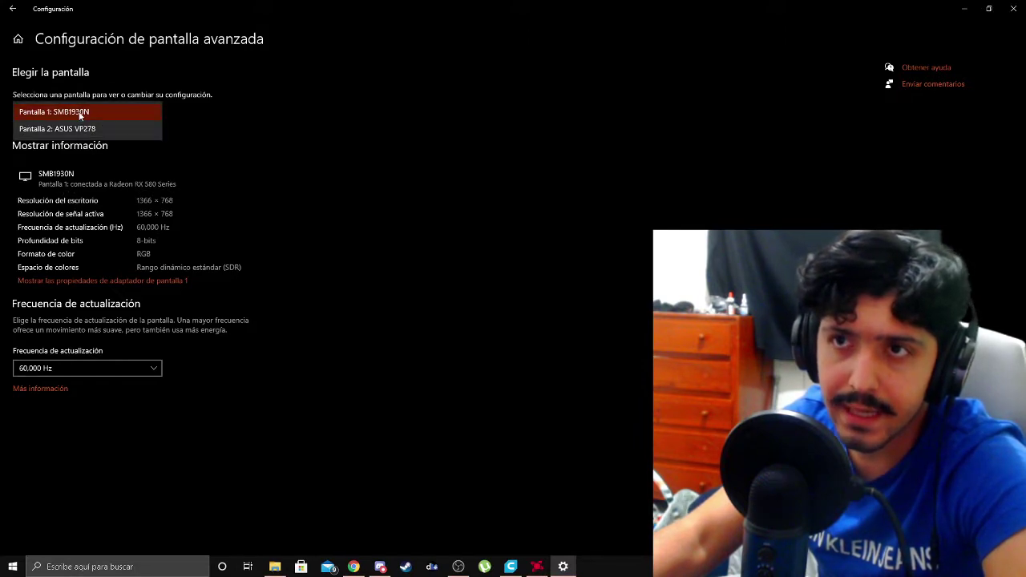
{"action": "left_click", "coordinate": [103, 113]}
{"action": "left_click", "coordinate": [115, 113]}
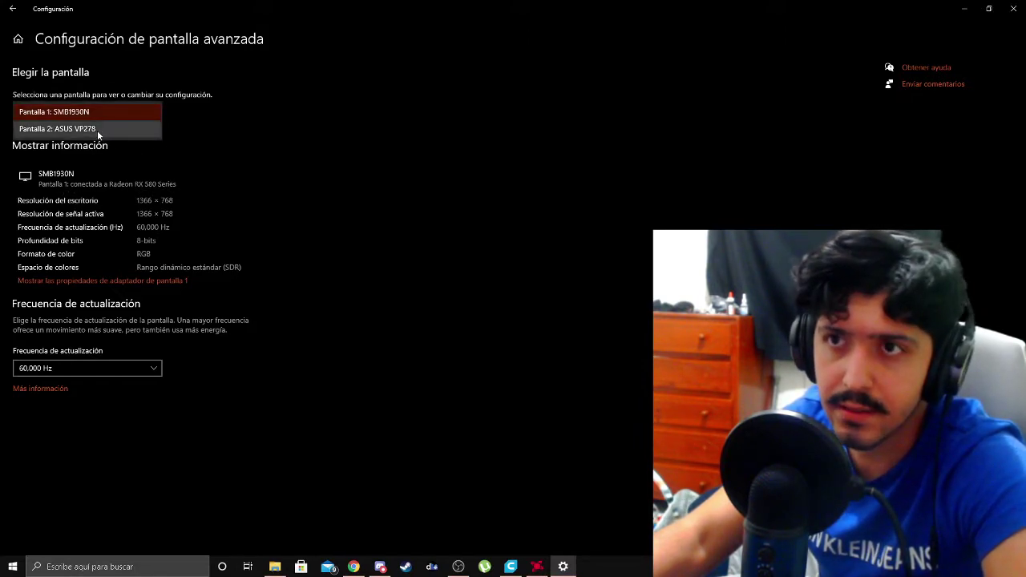
{"action": "left_click", "coordinate": [97, 129]}
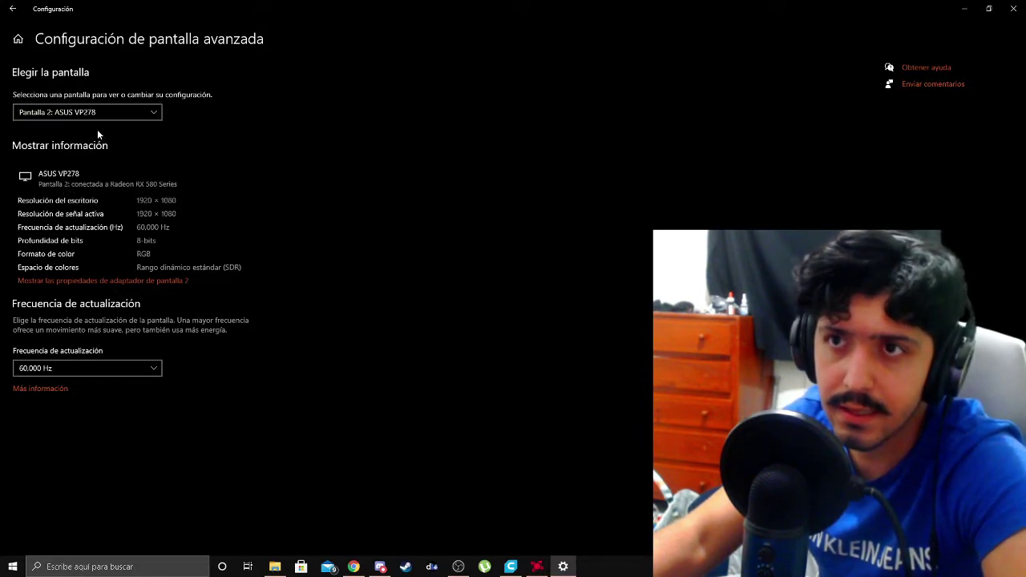
- Open the adapter properties of Pantalla 2, set the monitor refresh rate to 60 Hercios, accept, and close the Windows display settings
{"action": "left_click", "coordinate": [107, 284]}
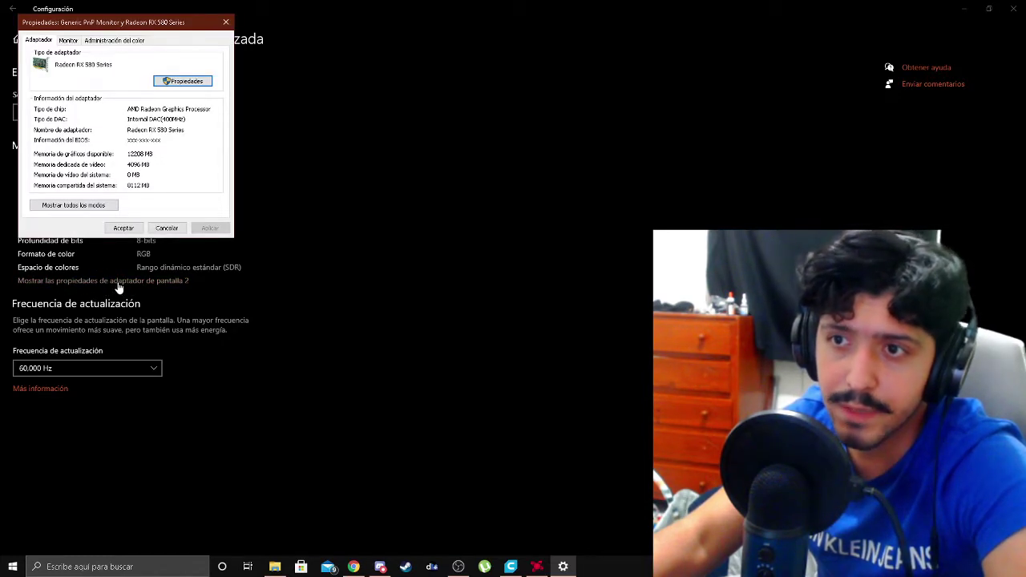
{"action": "left_click", "coordinate": [69, 41]}
{"action": "left_click", "coordinate": [83, 126]}
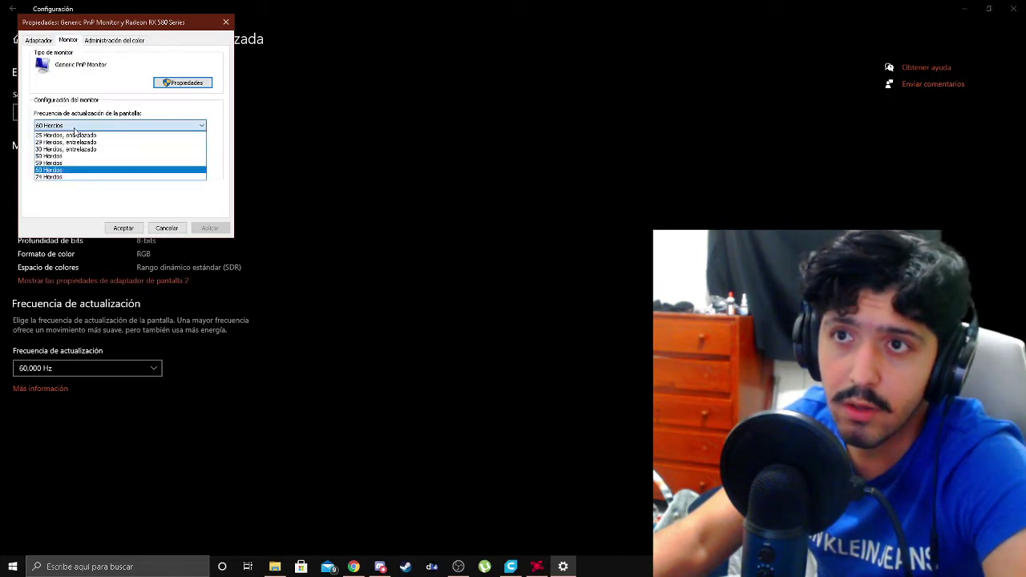
{"action": "left_click", "coordinate": [67, 176]}
{"action": "left_click", "coordinate": [72, 126]}
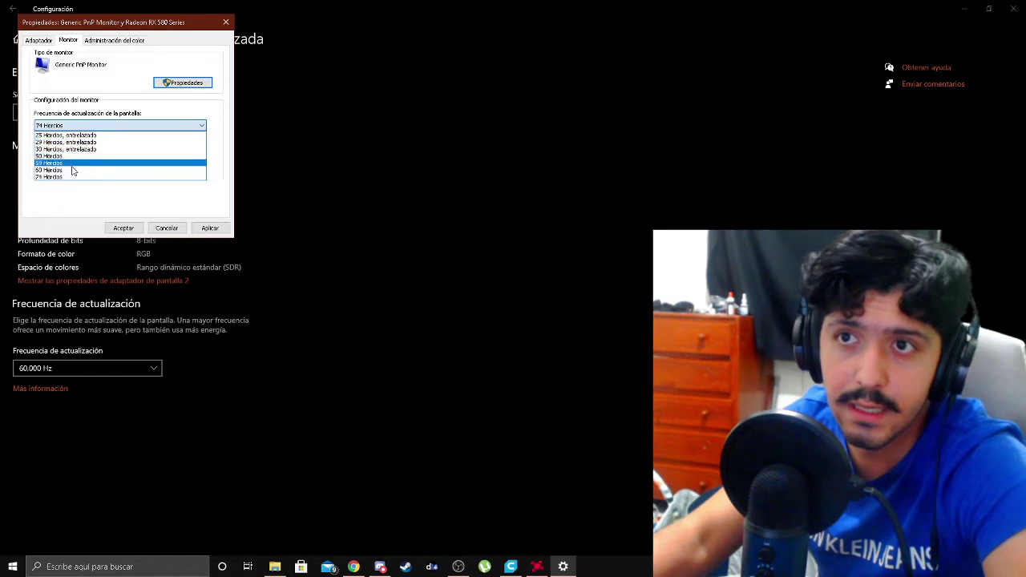
{"action": "left_click", "coordinate": [72, 170]}
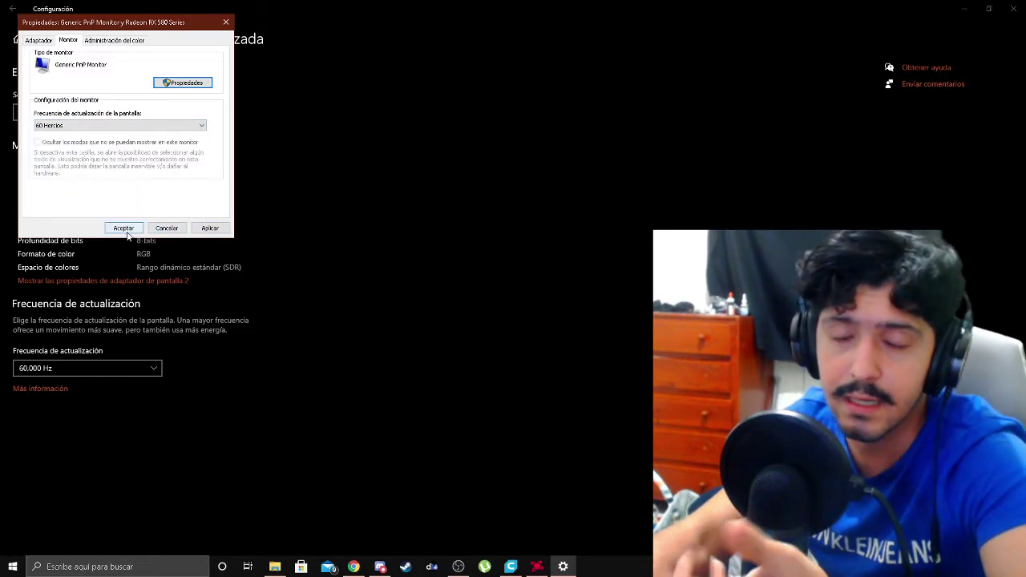
{"action": "left_click", "coordinate": [124, 229]}
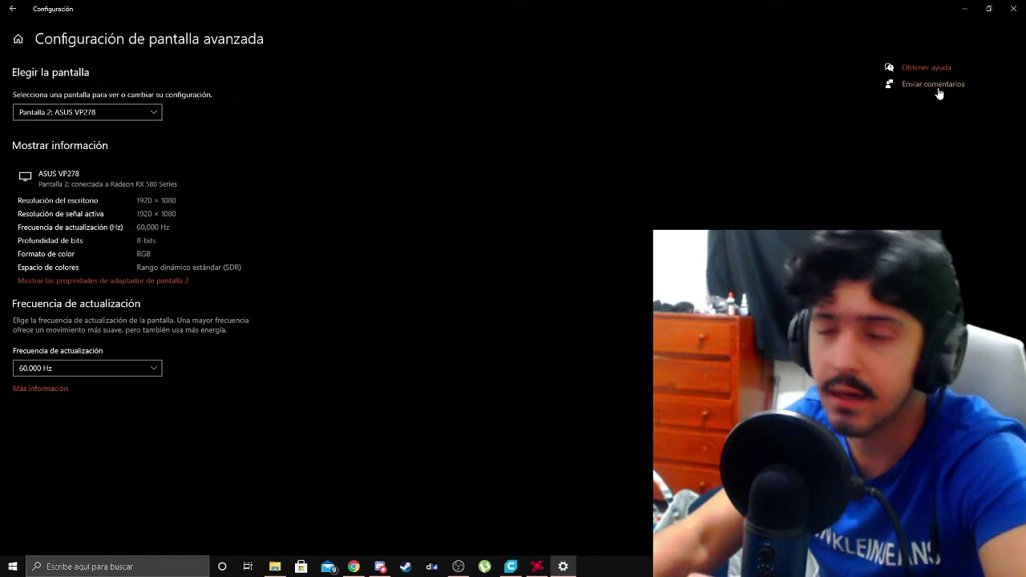
{"action": "left_click", "coordinate": [1013, 8]}
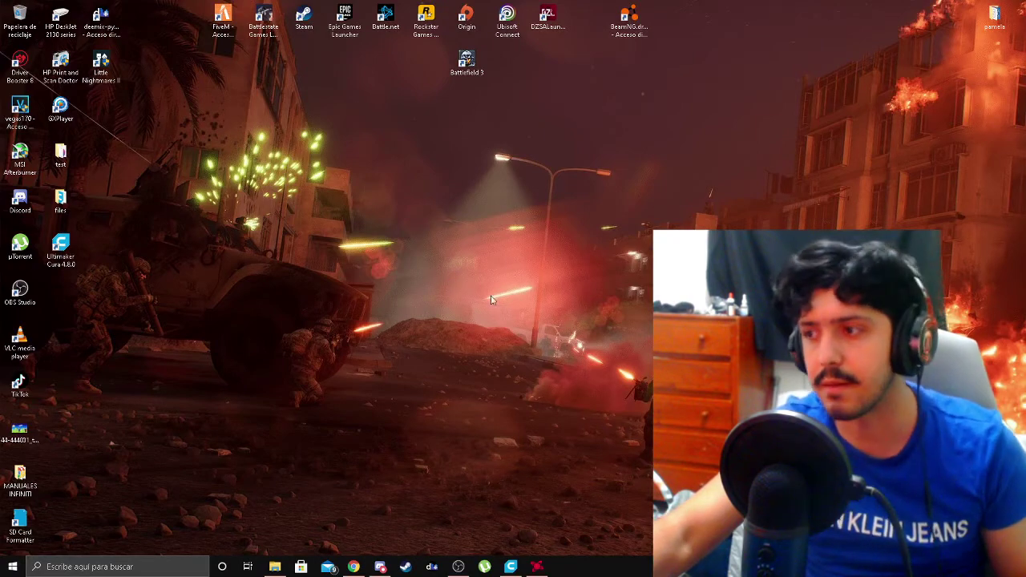
- Switch to Ultimaker Cura, open AMD Radeon Software over it, and look through its video, hotkey, account, device, general and graphics settings
{"action": "left_click", "coordinate": [510, 567]}
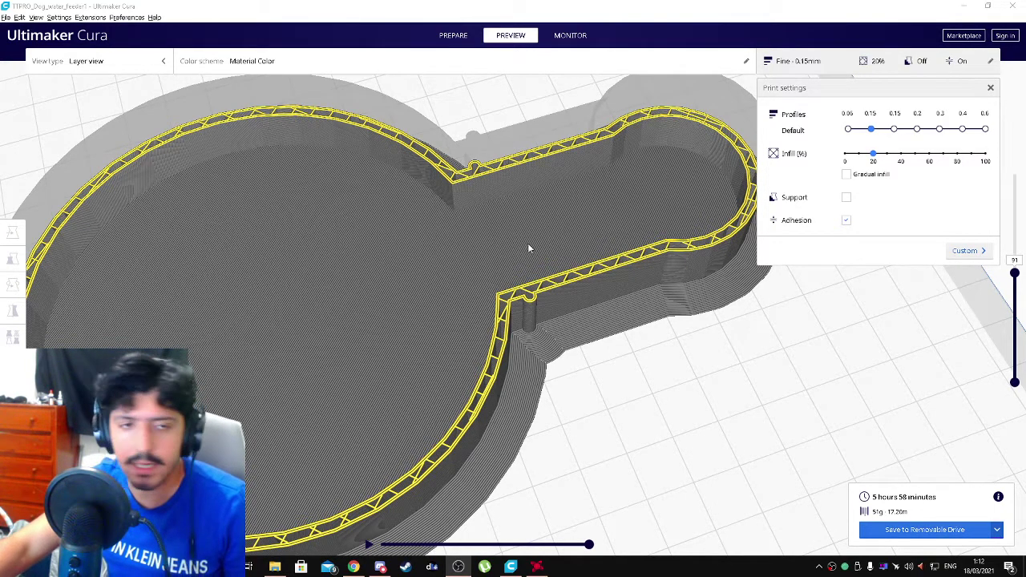
{"action": "key", "text": "alt+r"}
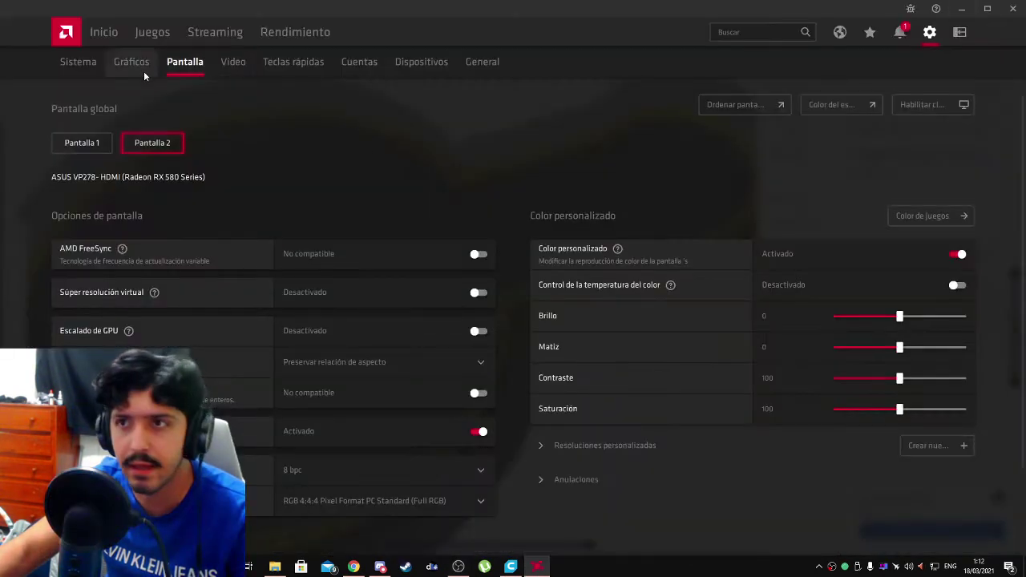
{"action": "left_click", "coordinate": [233, 64]}
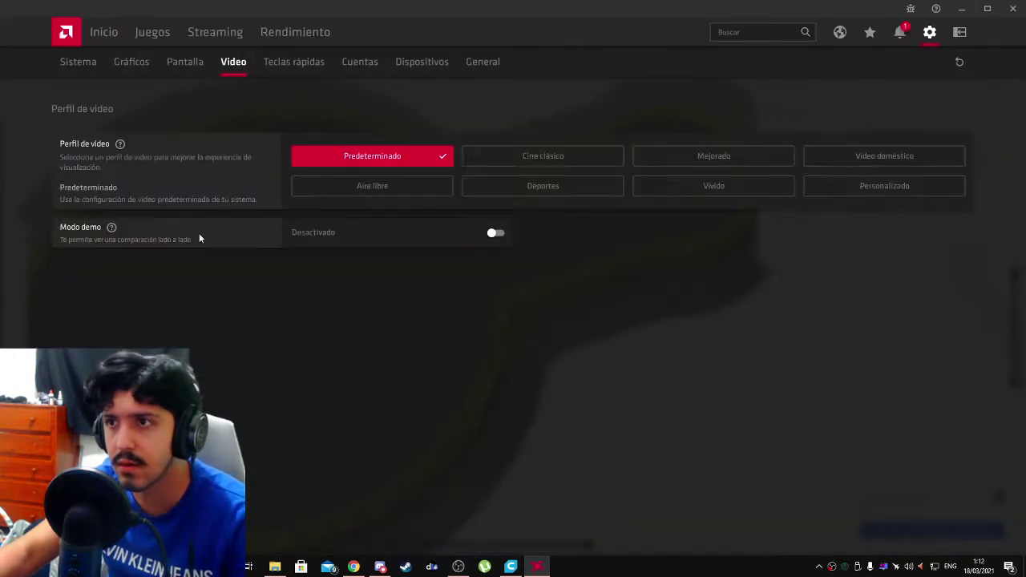
{"action": "left_click", "coordinate": [282, 63]}
{"action": "left_click", "coordinate": [360, 70]}
{"action": "left_click", "coordinate": [432, 68]}
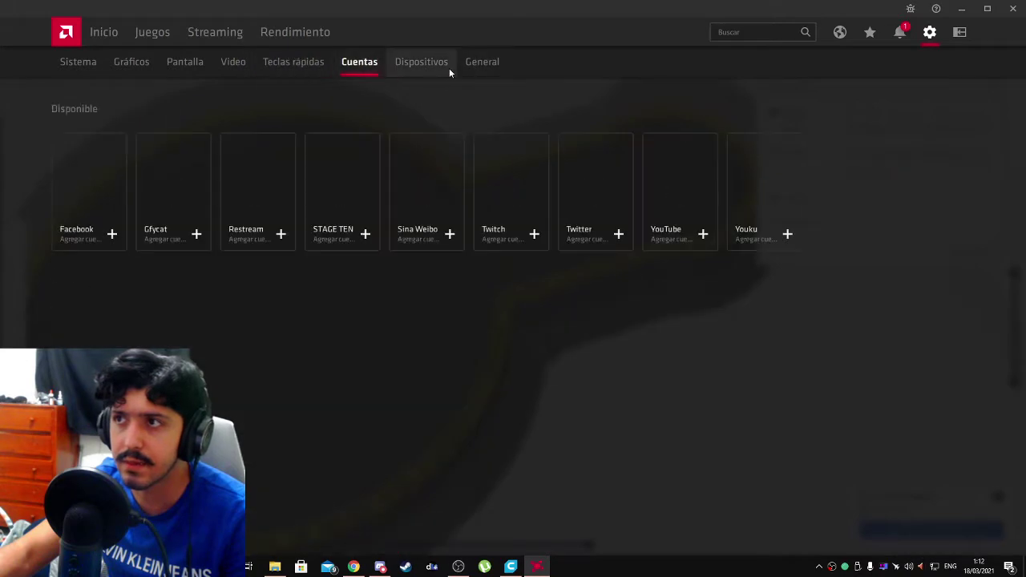
{"action": "left_click", "coordinate": [483, 64]}
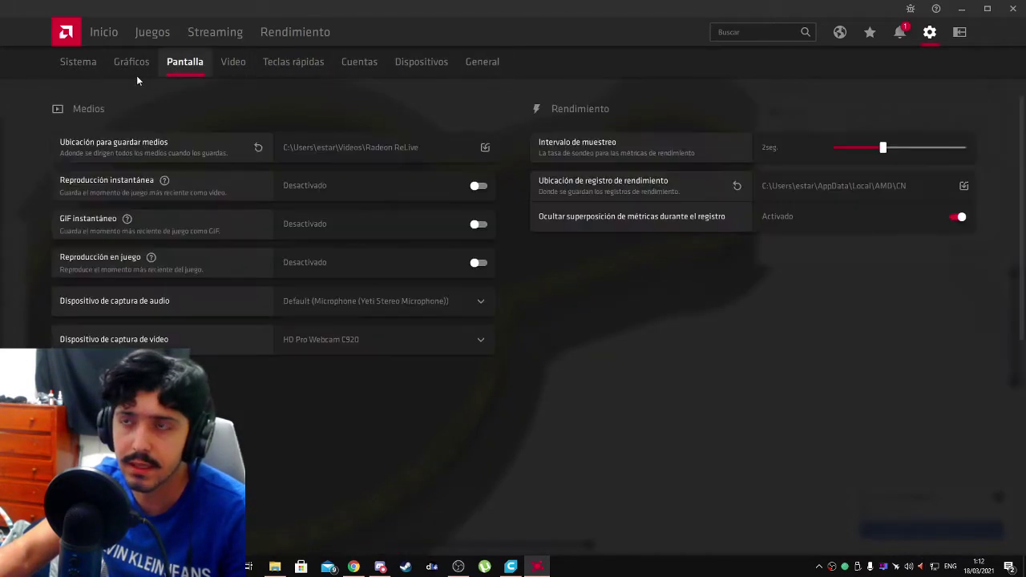
{"action": "left_click", "coordinate": [141, 71]}
{"action": "scroll", "coordinate": [652, 298], "scroll_direction": "down", "scroll_amount": 1}
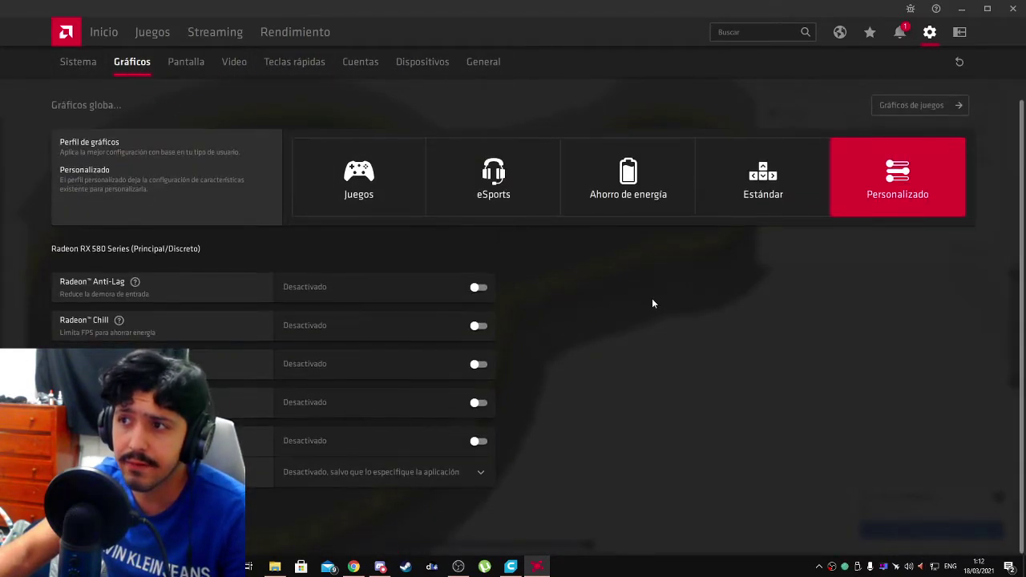
- Check the display options and custom resolutions of Pantalla 2 in the AMD display settings
{"action": "left_click", "coordinate": [170, 62]}
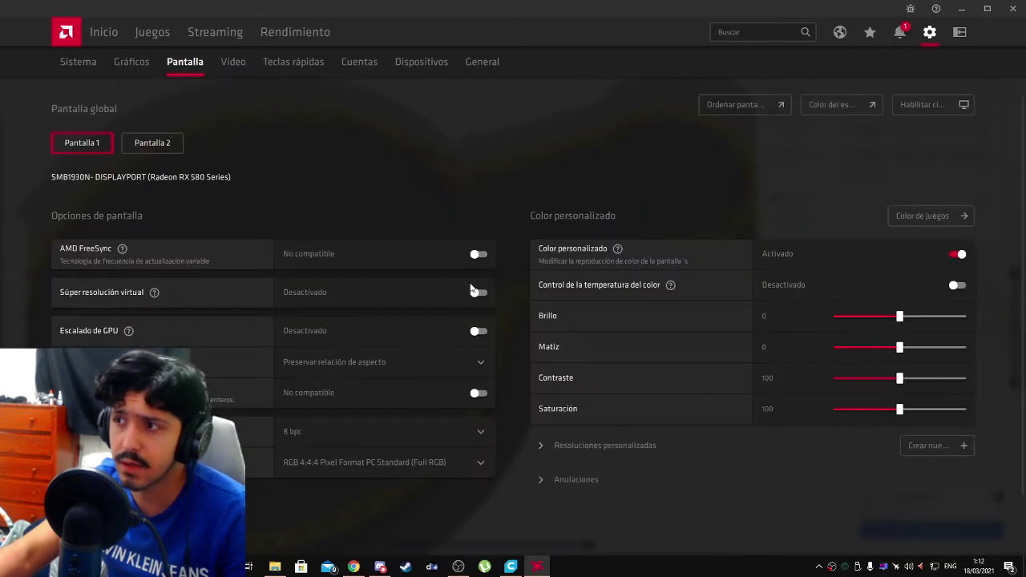
{"action": "left_click", "coordinate": [145, 146]}
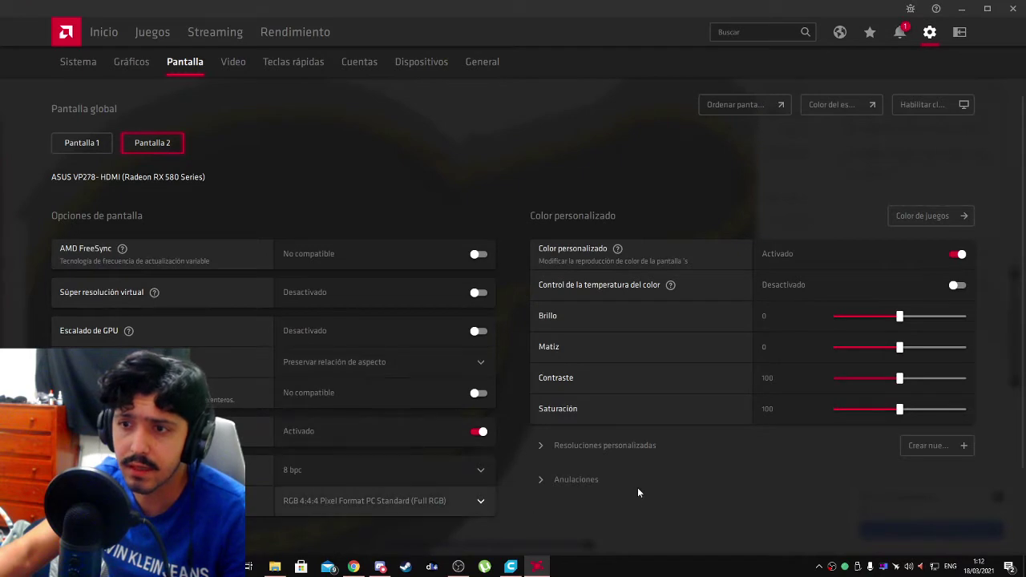
{"action": "left_click", "coordinate": [633, 448]}
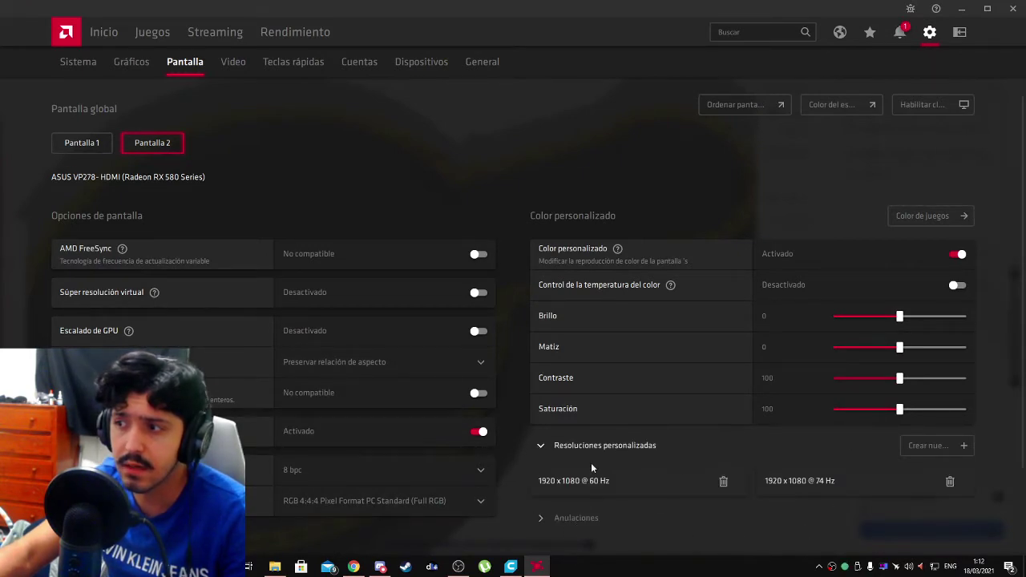
{"action": "left_click", "coordinate": [590, 454]}
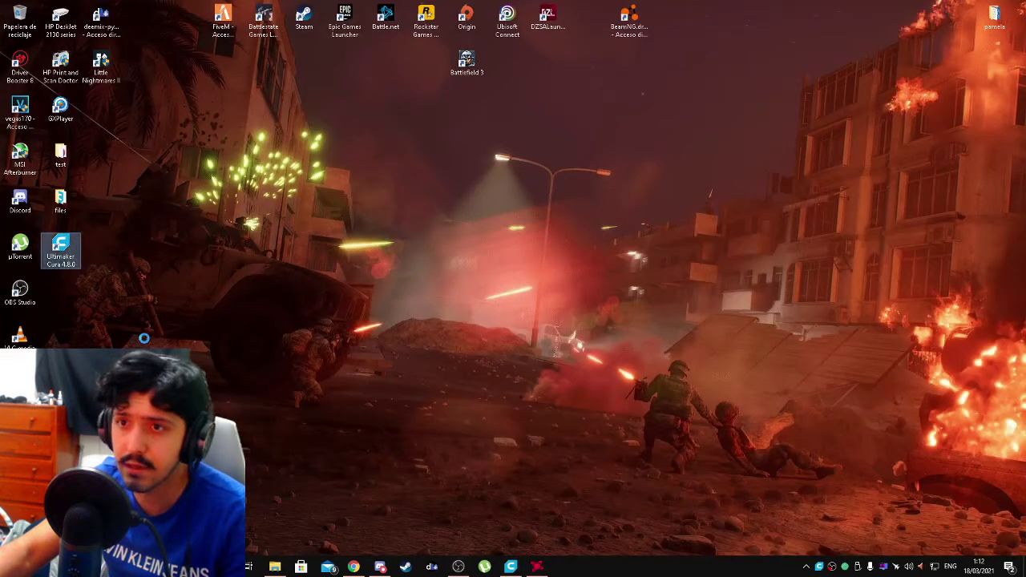
- Review the compatibility options in the properties of the Ultimaker Cura 4.8.0 desktop shortcut, and close them
{"action": "right_click", "coordinate": [60, 248]}
{"action": "left_click", "coordinate": [120, 343]}
{"action": "left_click", "coordinate": [239, 279]}
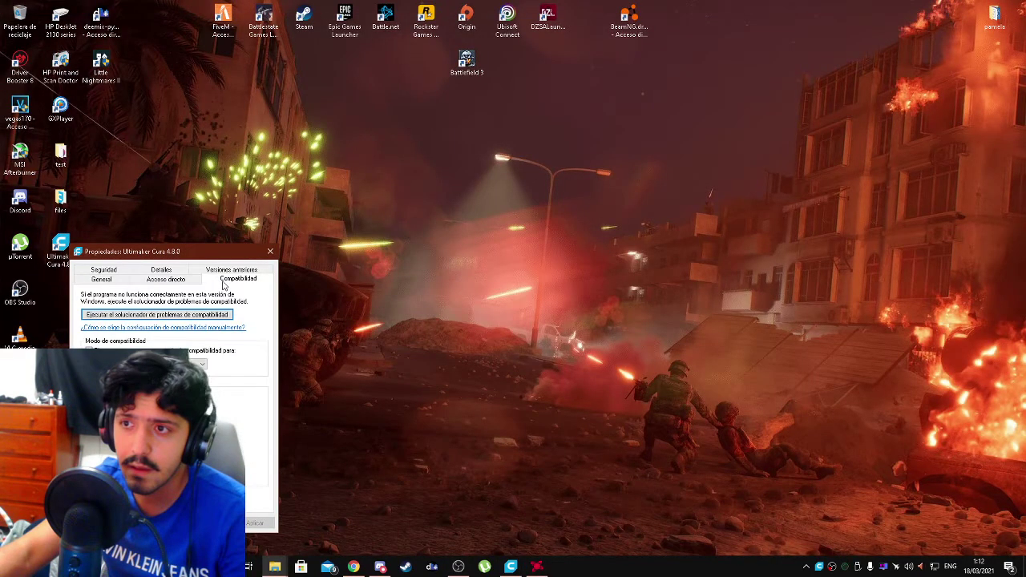
{"action": "left_click", "coordinate": [270, 251]}
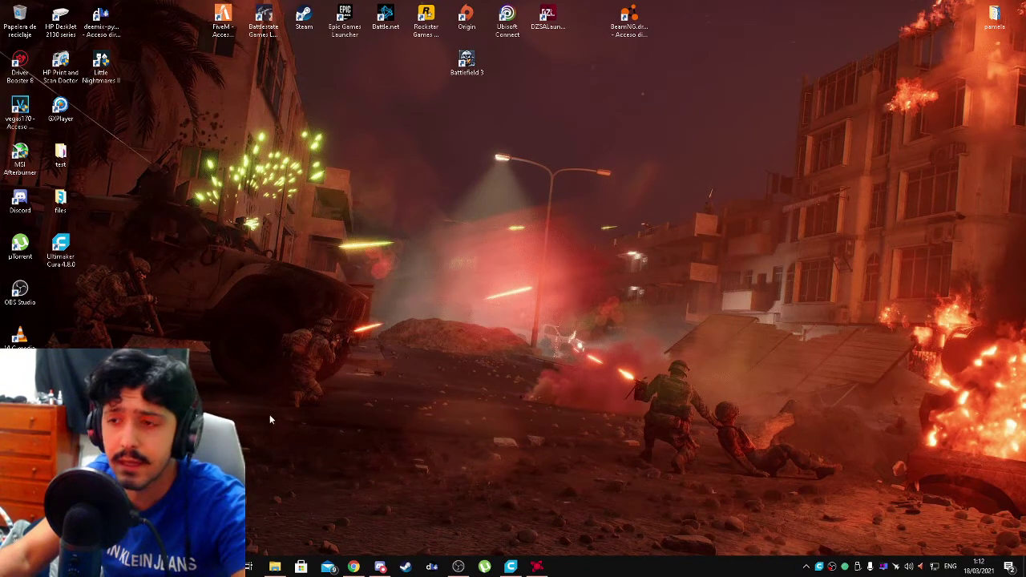
{"action": "left_click_drag", "start_coordinate": [132, 353], "coordinate": [2, 5]}
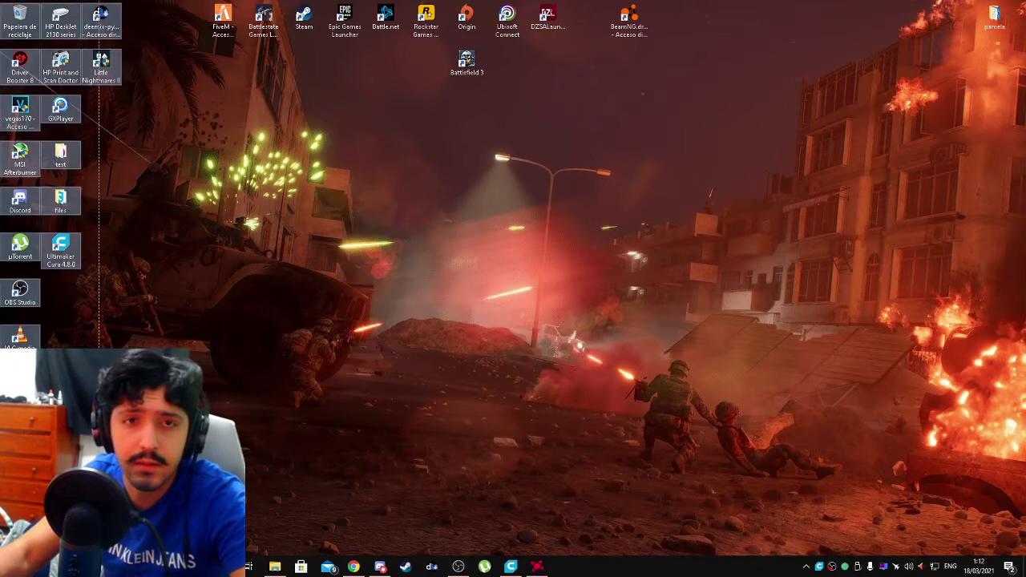
{"action": "left_click", "coordinate": [544, 495]}
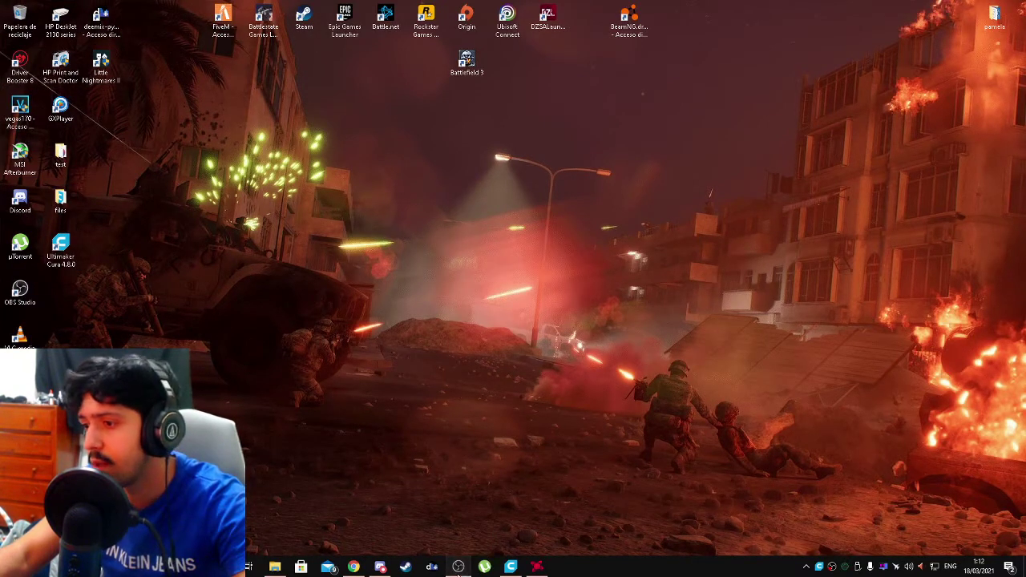